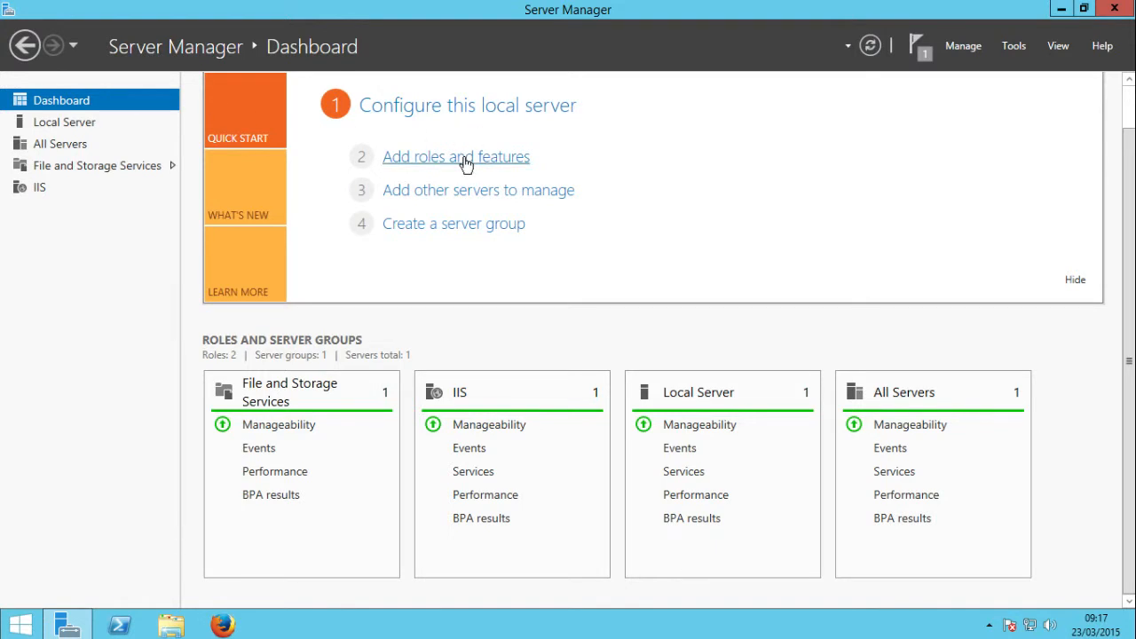
Step: Start a role-based installation on the pool server WIN-ICPHHLCLM9G and select the Windows Deployment Services role with its management tools
{"action": "left_click", "coordinate": [502, 158]}
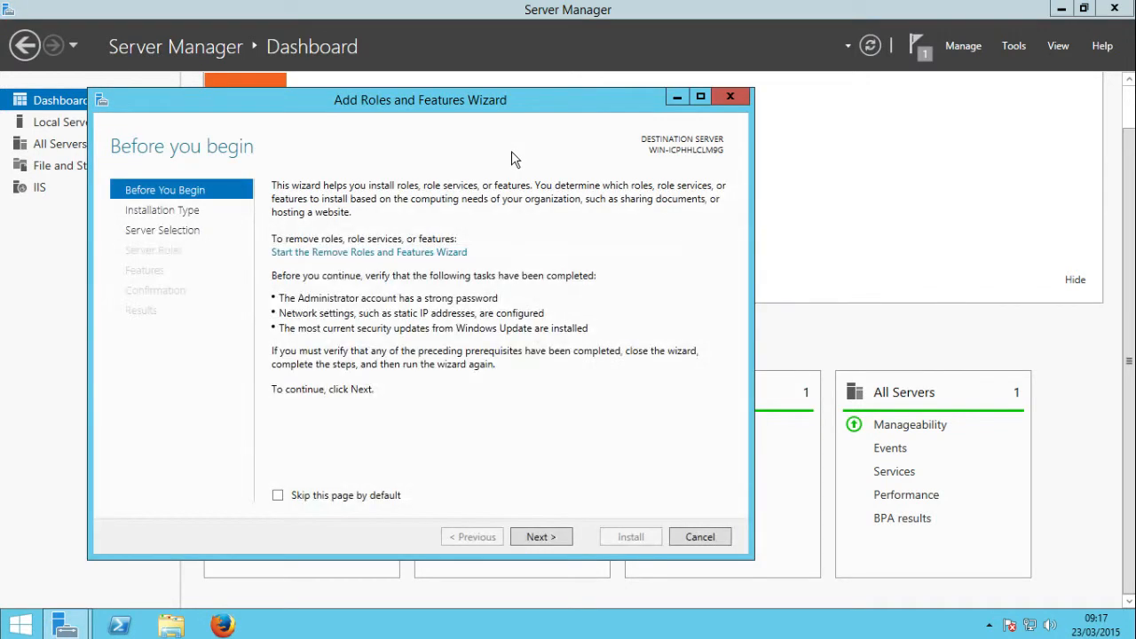
{"action": "left_click", "coordinate": [537, 539]}
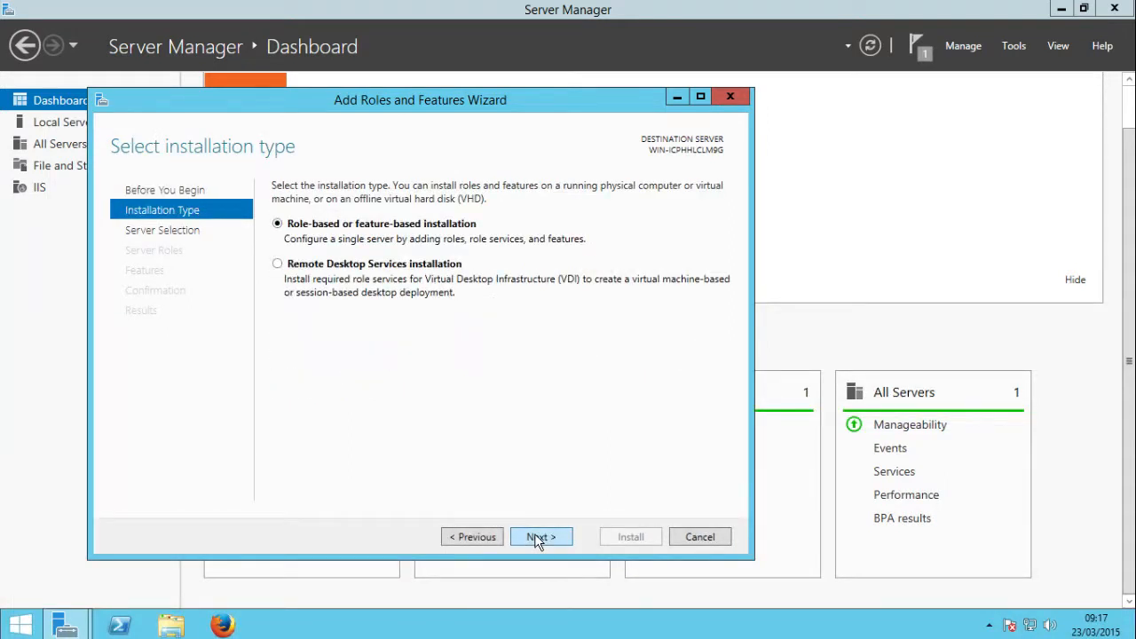
{"action": "left_click", "coordinate": [536, 539]}
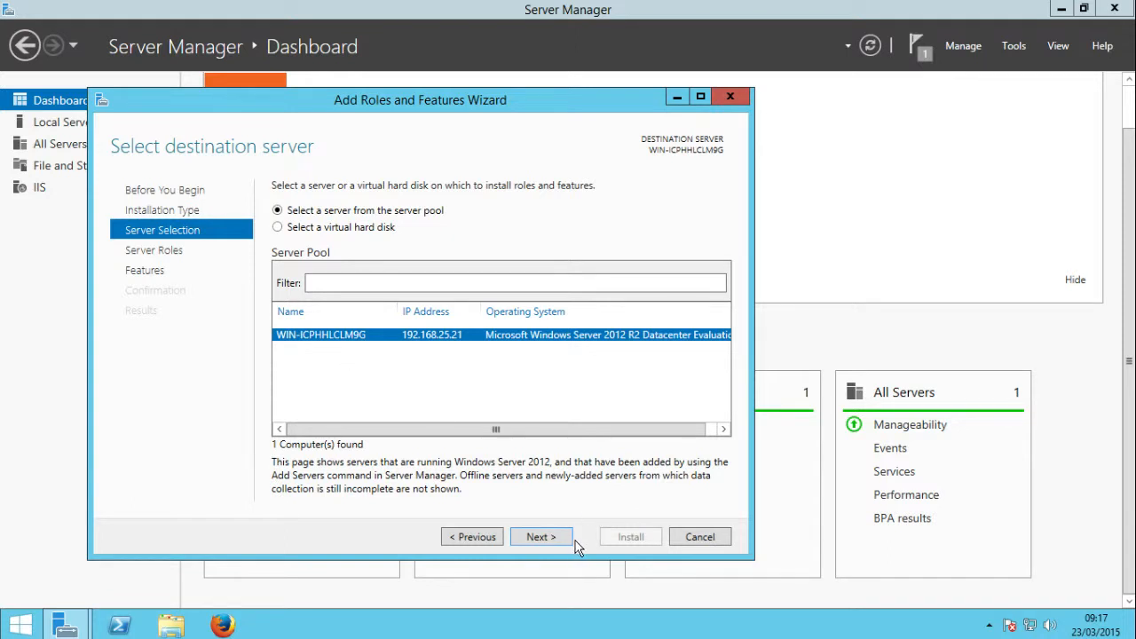
{"action": "left_click", "coordinate": [549, 543]}
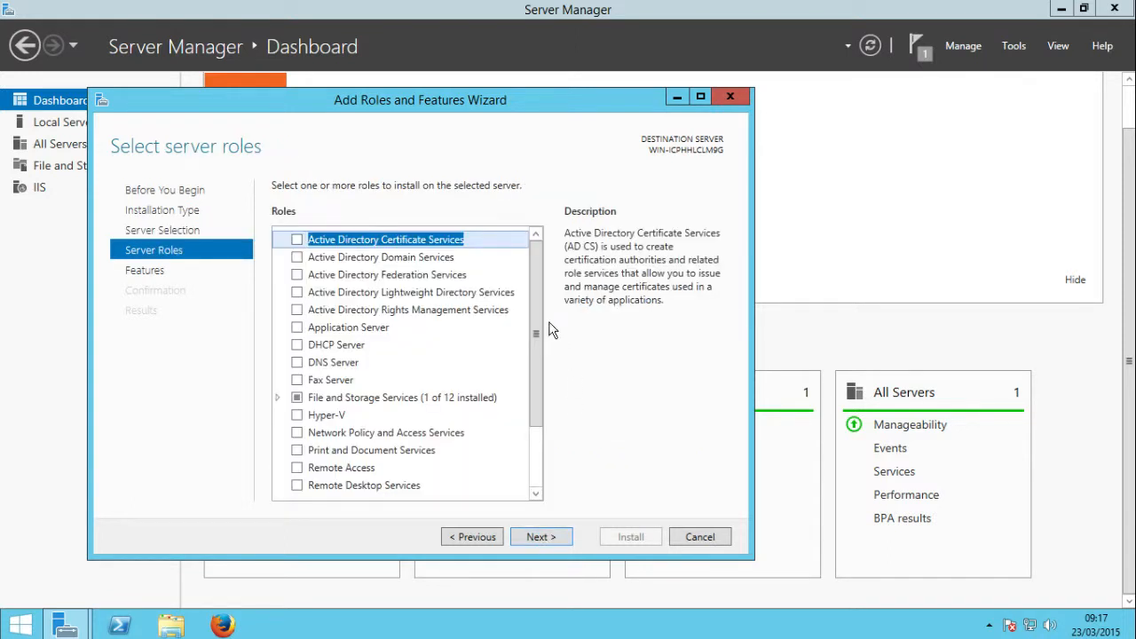
{"action": "left_click_drag", "start_coordinate": [535, 324], "coordinate": [535, 393]}
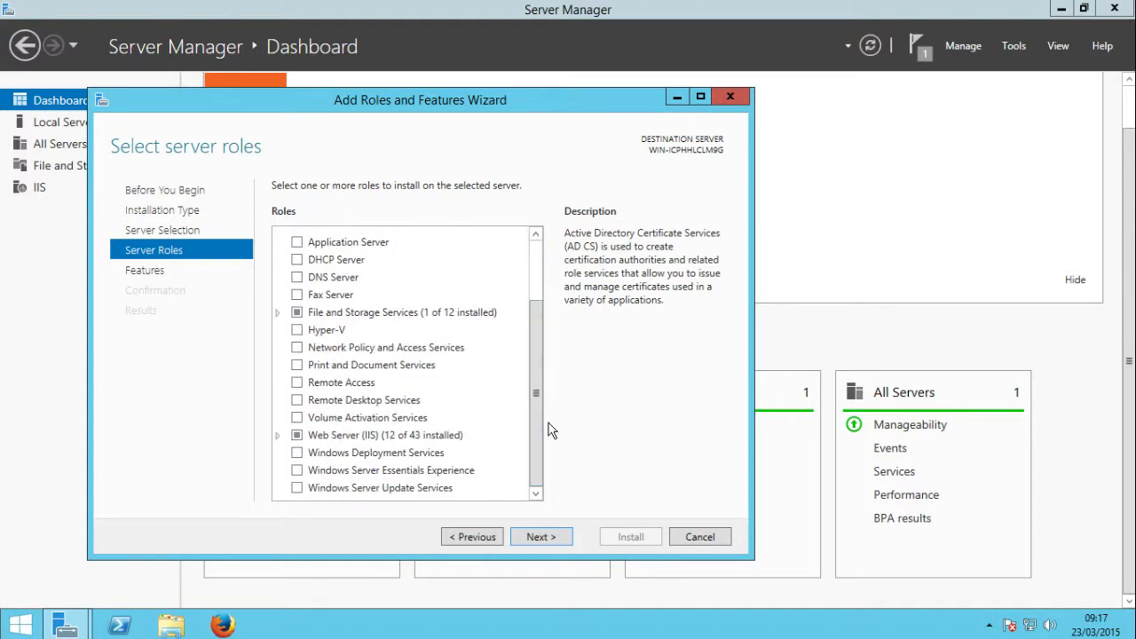
{"action": "left_click", "coordinate": [297, 456]}
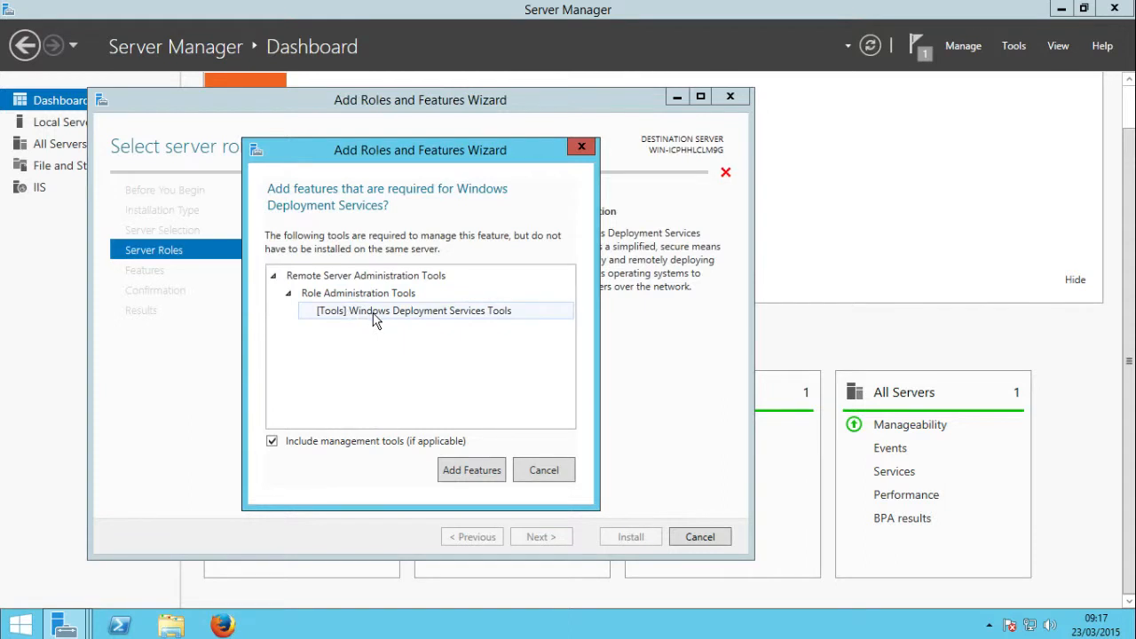
{"action": "left_click", "coordinate": [469, 469]}
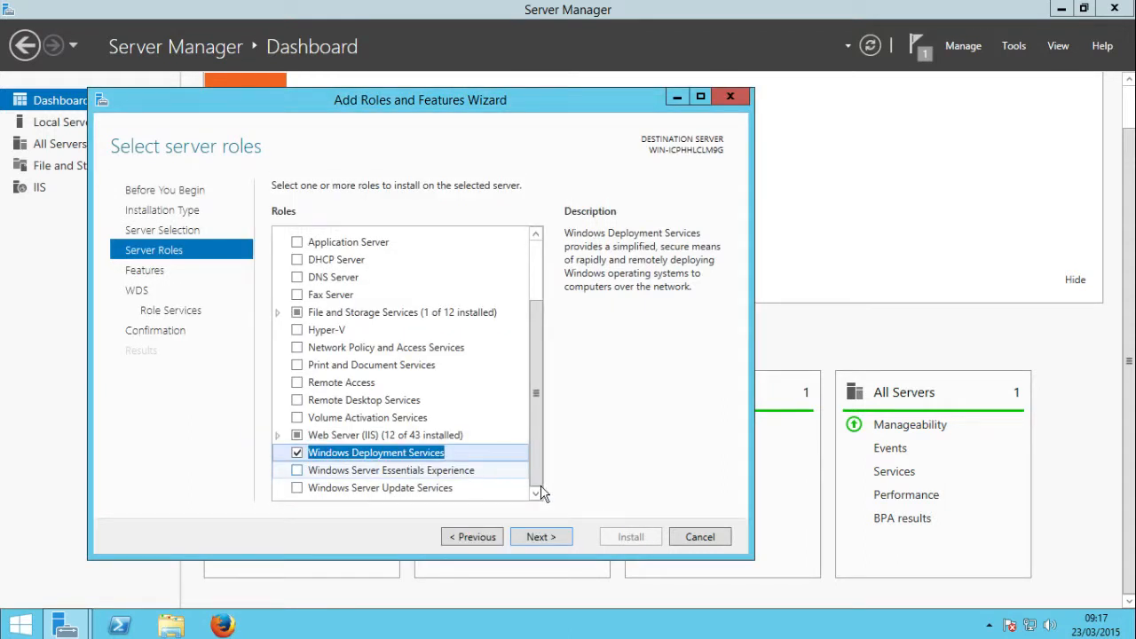
Step: Install Windows Deployment Services with the Deployment Server and Transport Server role services, adding no extra features, and close the wizard
{"action": "left_click", "coordinate": [542, 536]}
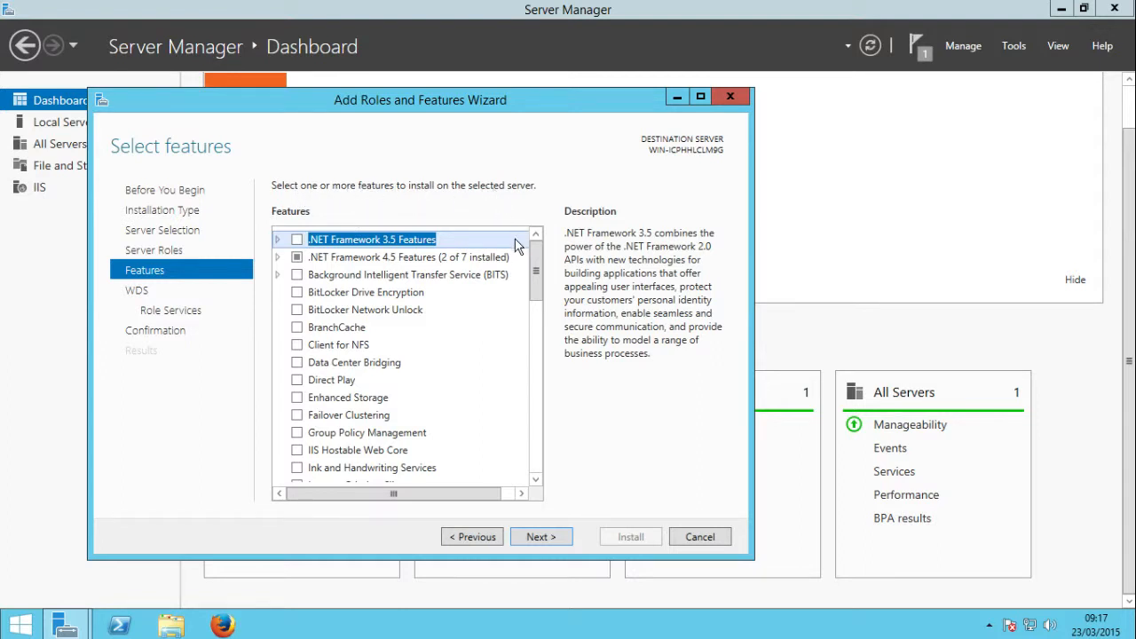
{"action": "left_click_drag", "start_coordinate": [536, 268], "coordinate": [531, 467]}
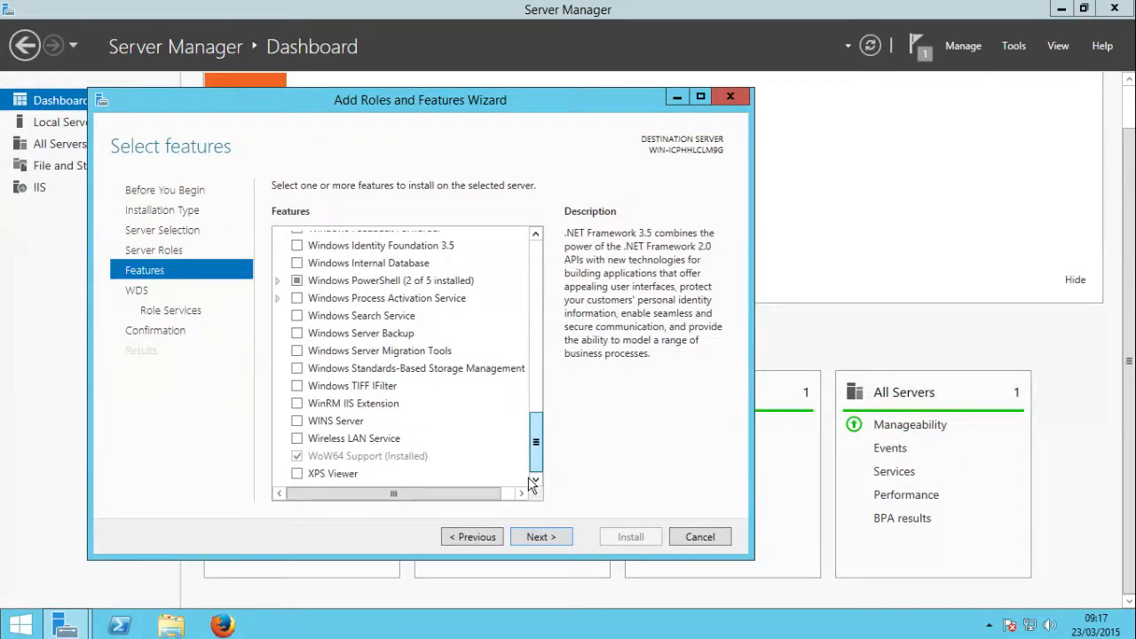
{"action": "left_click", "coordinate": [552, 535]}
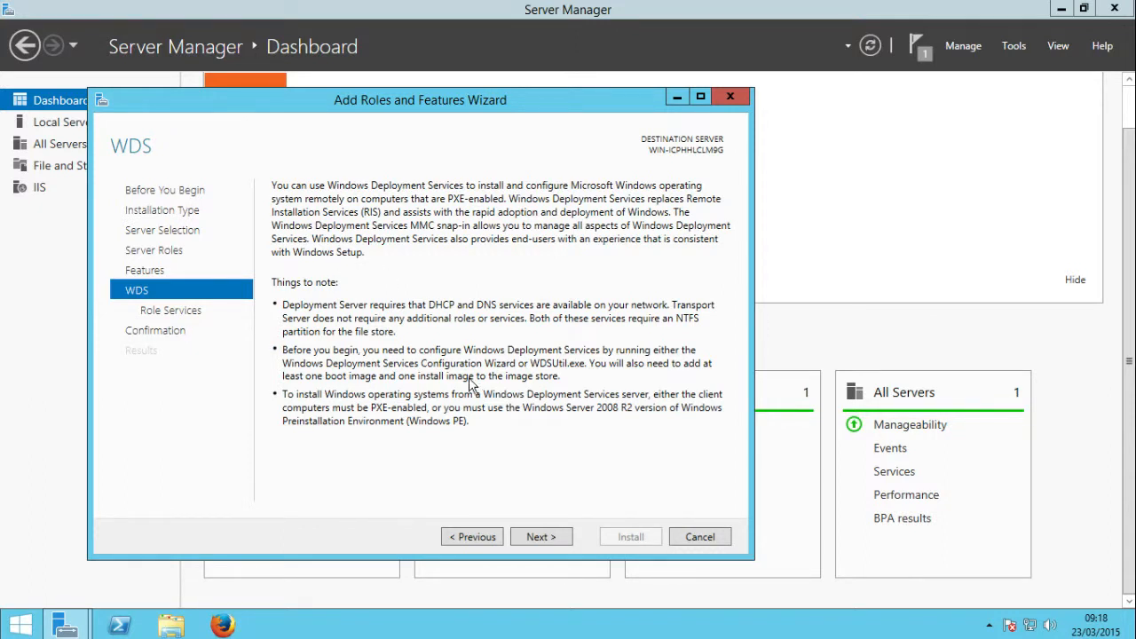
{"action": "left_click", "coordinate": [551, 538]}
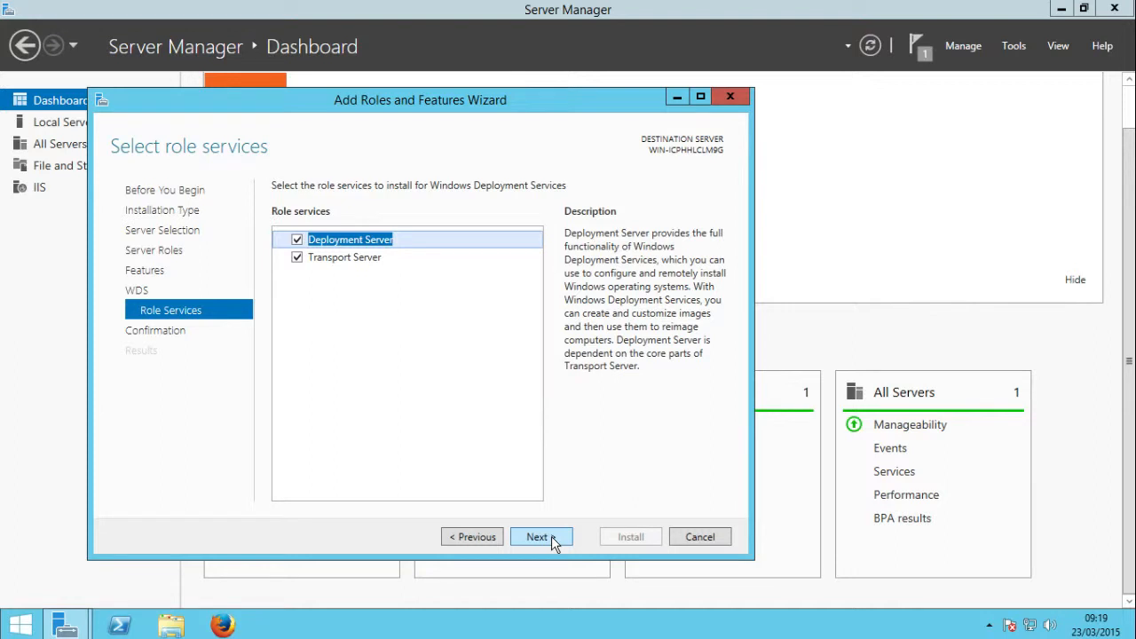
{"action": "left_click", "coordinate": [551, 536]}
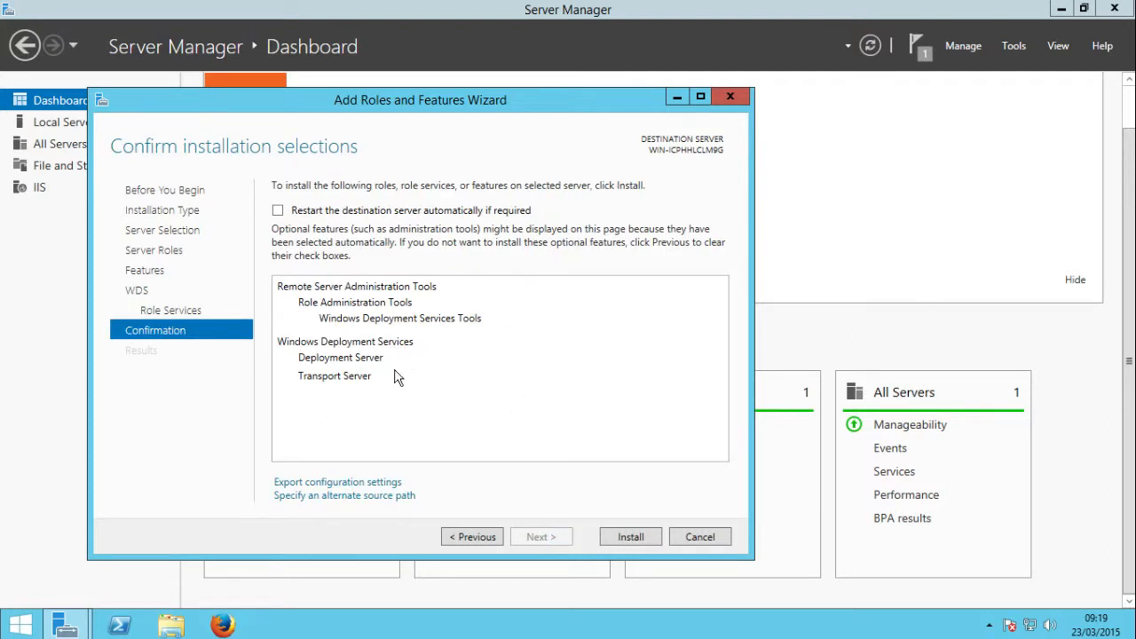
{"action": "left_click", "coordinate": [621, 538]}
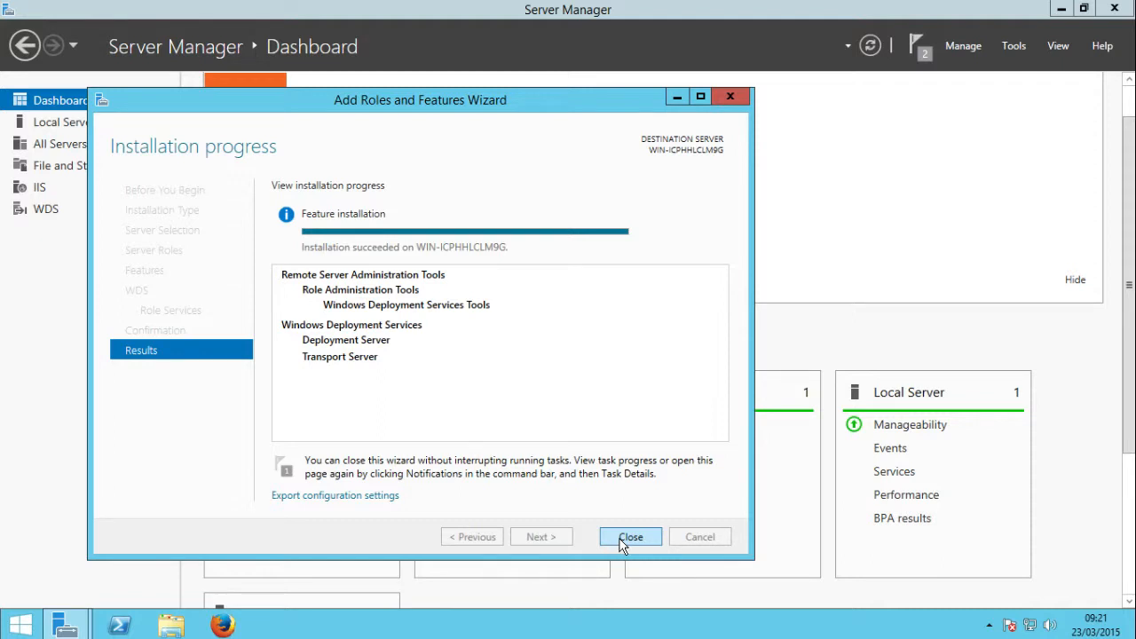
{"action": "left_click", "coordinate": [628, 537]}
Step: View the server's WDS page, minimize Server Manager and launch the Windows Deployment Services console from the installed apps
{"action": "left_click", "coordinate": [74, 209]}
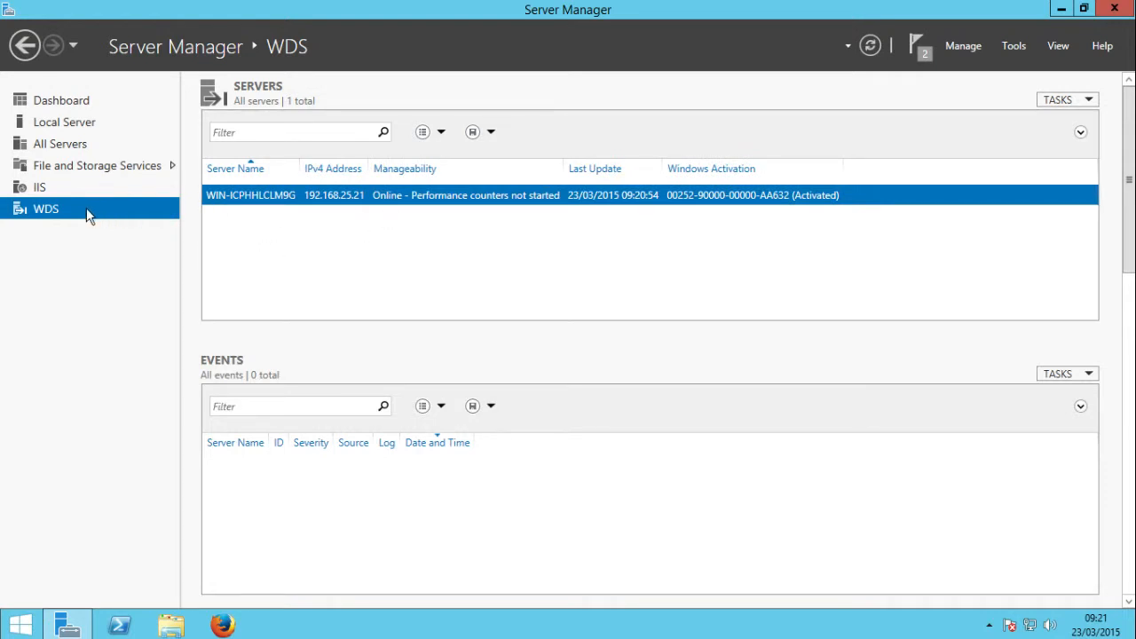
{"action": "left_click", "coordinate": [1060, 8]}
{"action": "left_click", "coordinate": [19, 624]}
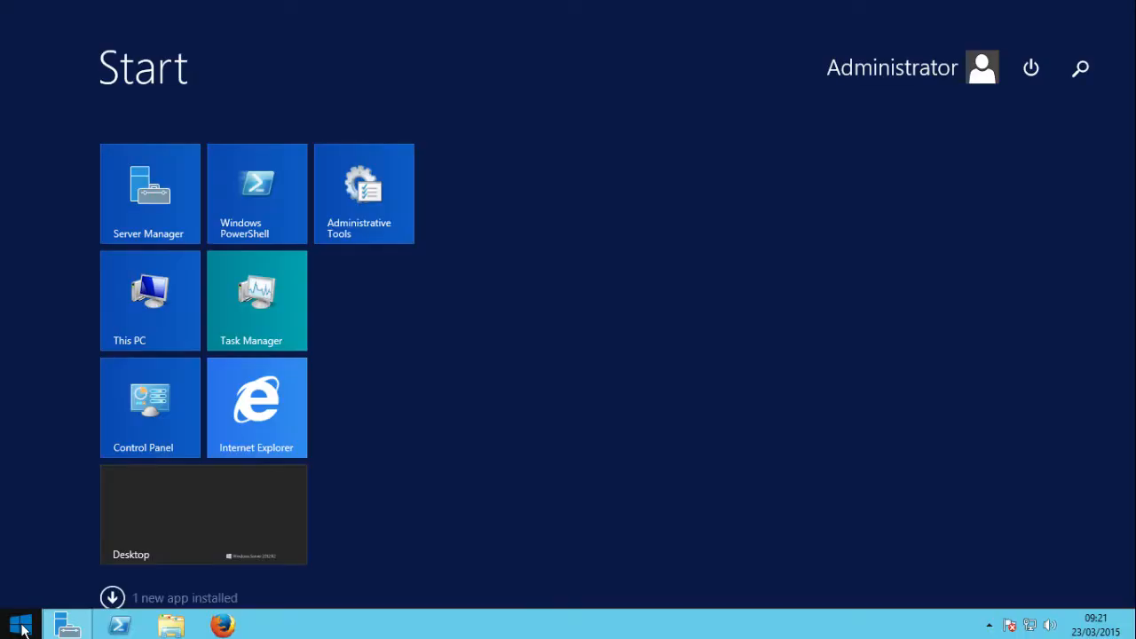
{"action": "left_click", "coordinate": [112, 597]}
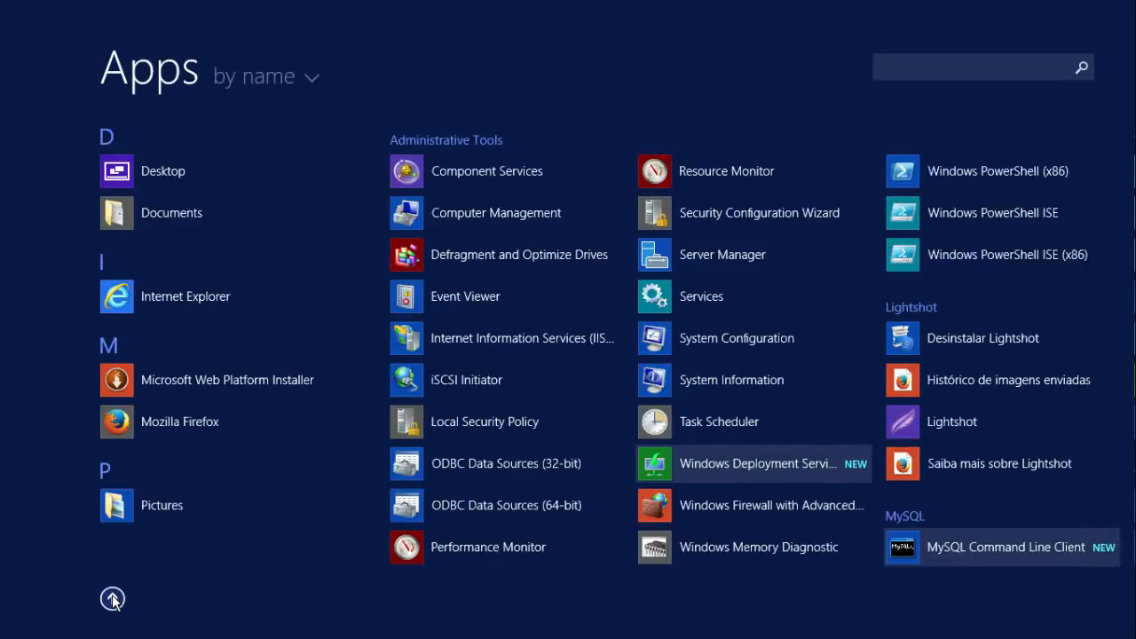
{"action": "left_click", "coordinate": [717, 463]}
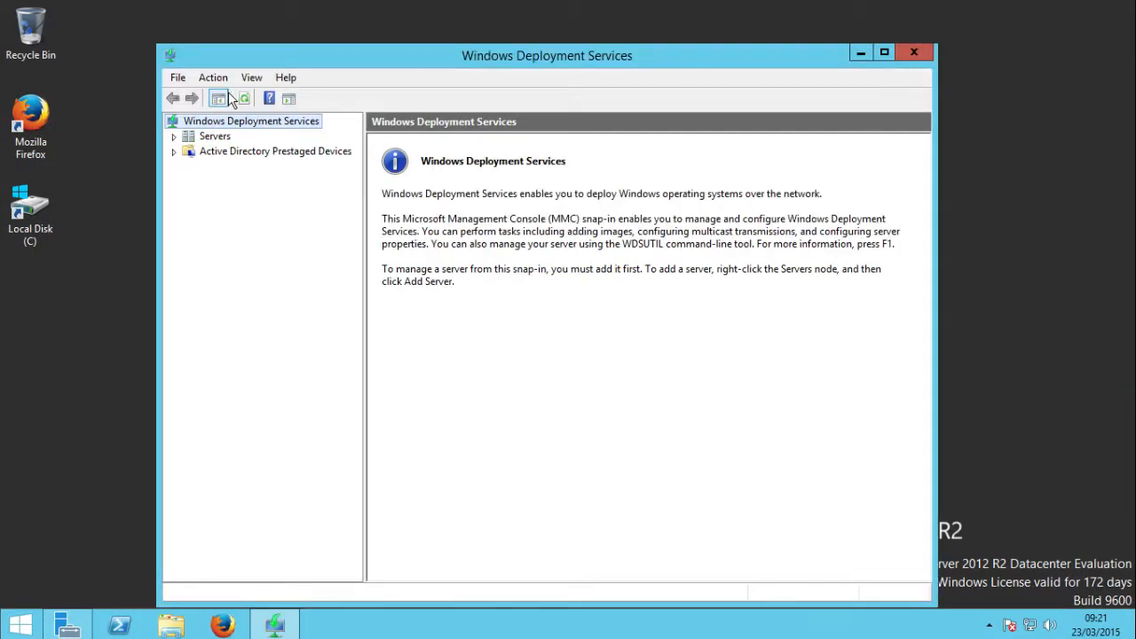
Step: Start configuring the server WIN-ICPHHLCLM9G and set its install option to Standalone server
{"action": "left_click", "coordinate": [174, 136]}
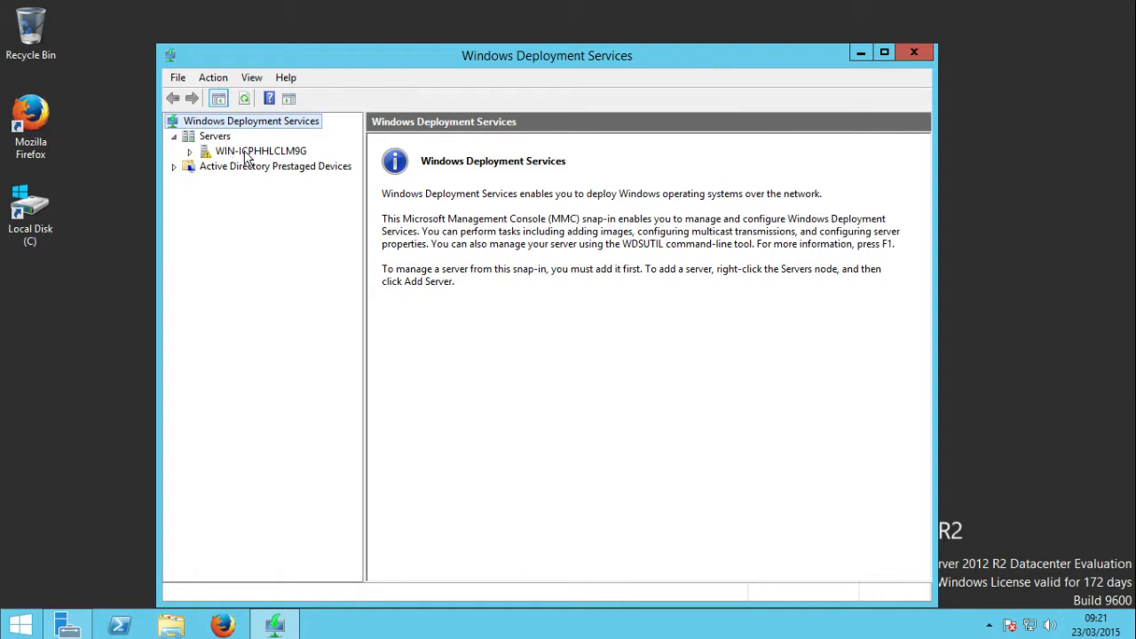
{"action": "left_click", "coordinate": [246, 155]}
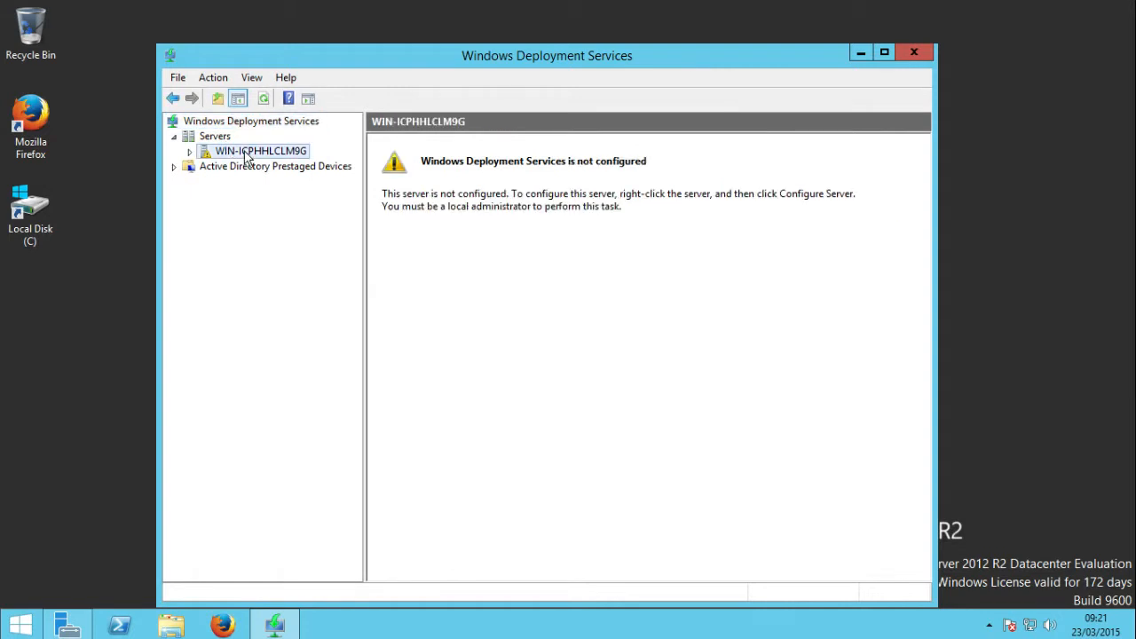
{"action": "right_click", "coordinate": [247, 155]}
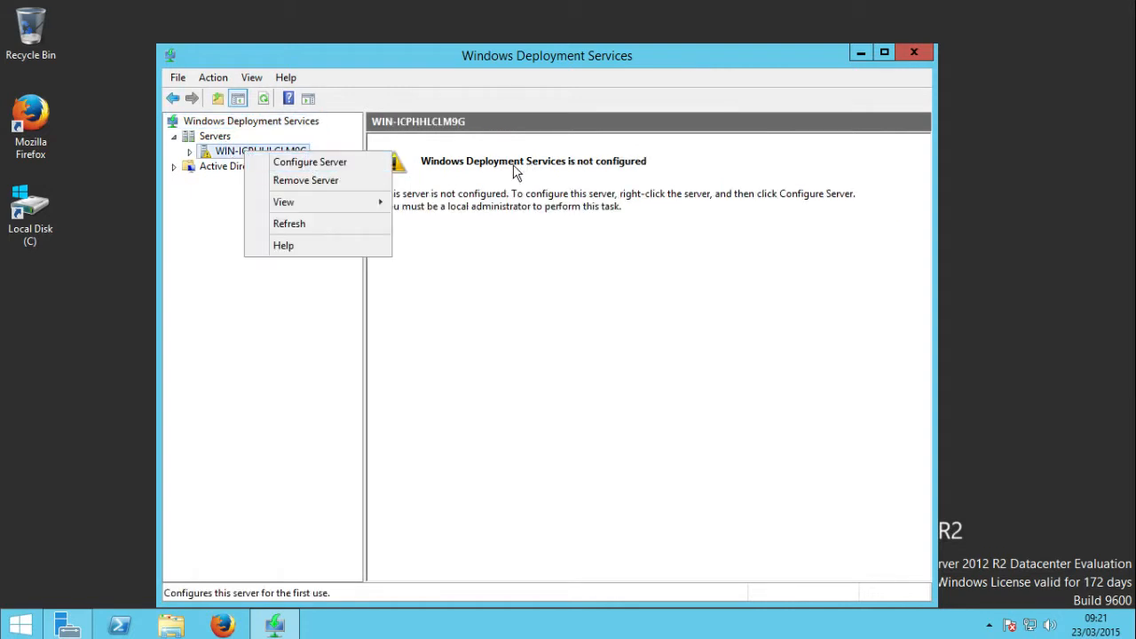
{"action": "left_click", "coordinate": [350, 164]}
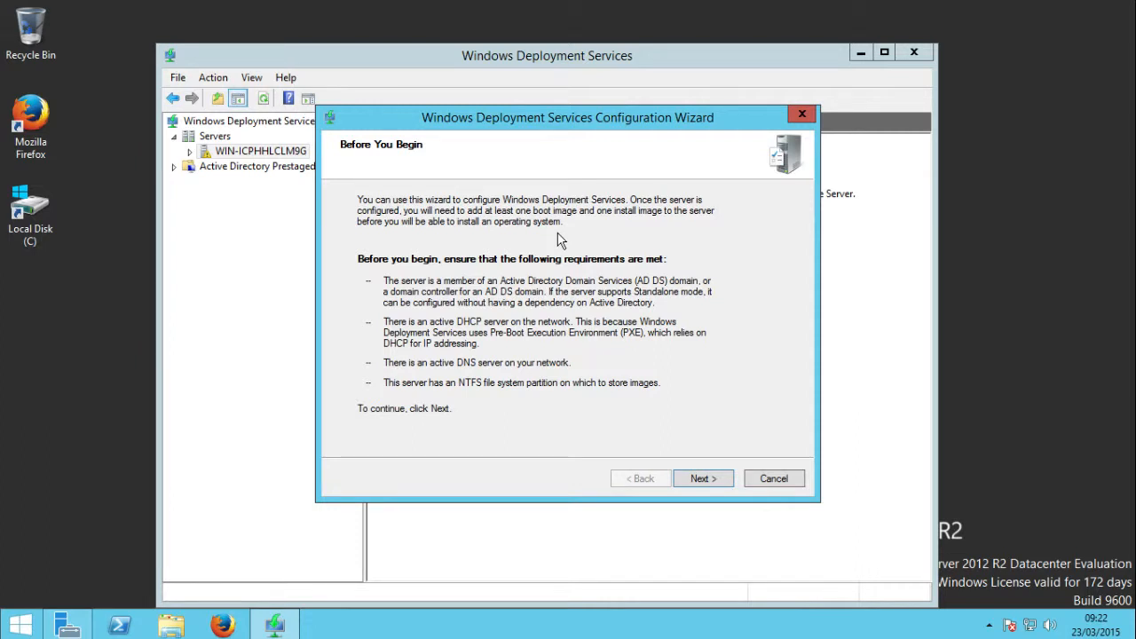
{"action": "left_click", "coordinate": [709, 481]}
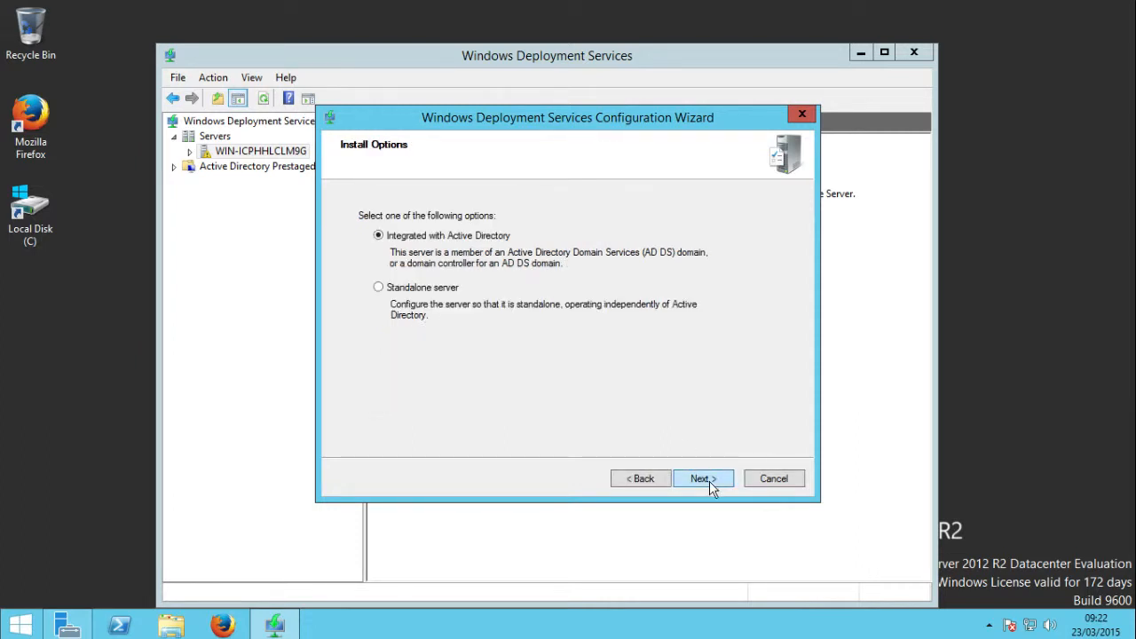
{"action": "left_click", "coordinate": [376, 233]}
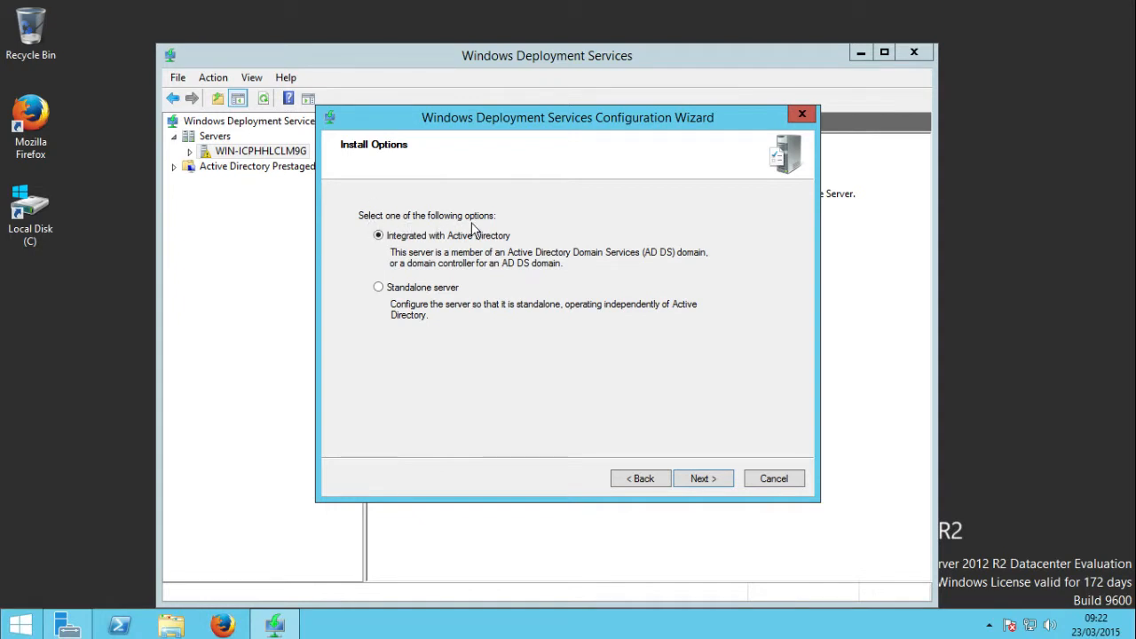
{"action": "left_click", "coordinate": [380, 289]}
{"action": "left_click", "coordinate": [703, 480]}
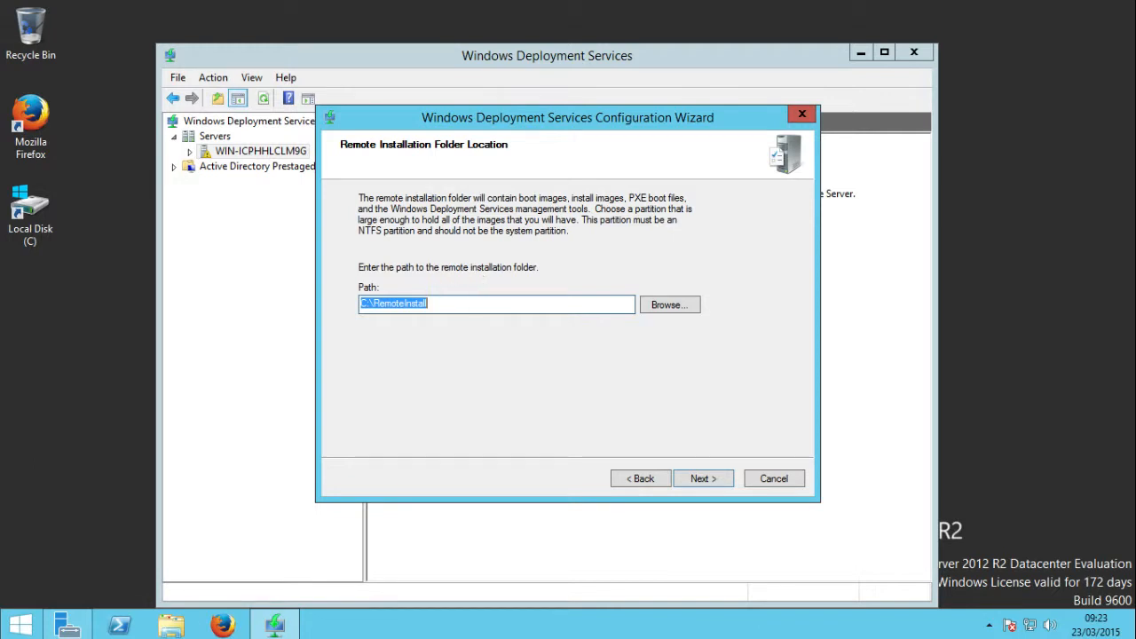
Step: Use C:\RemoteInstall as the remote installation folder and accept storing it on the Windows system volume
{"action": "left_click", "coordinate": [692, 311]}
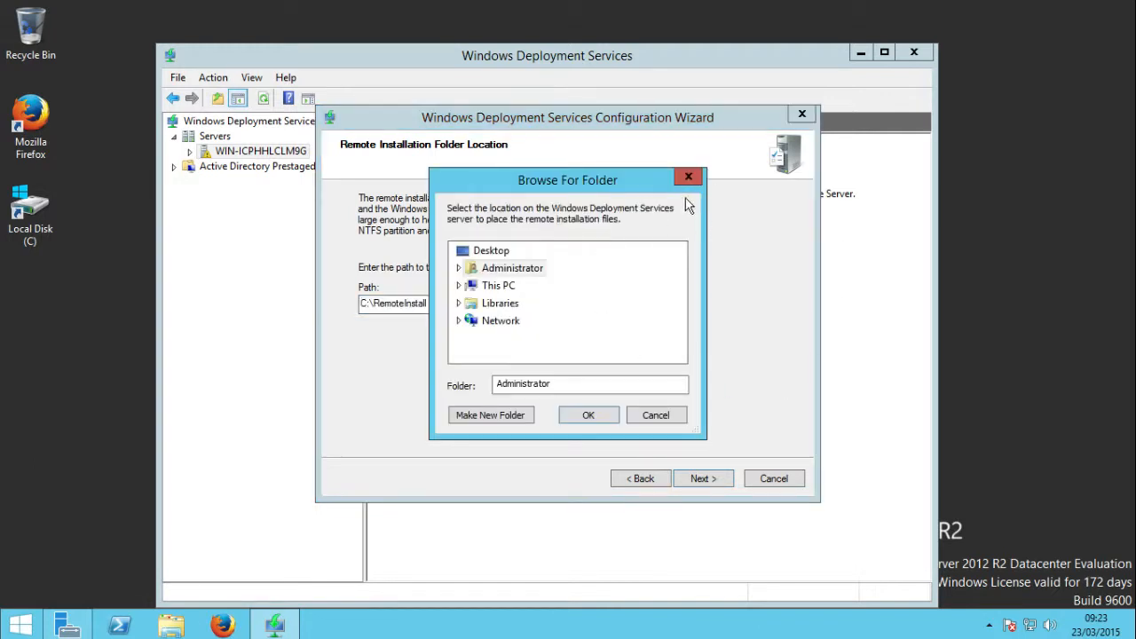
{"action": "left_click", "coordinate": [688, 177]}
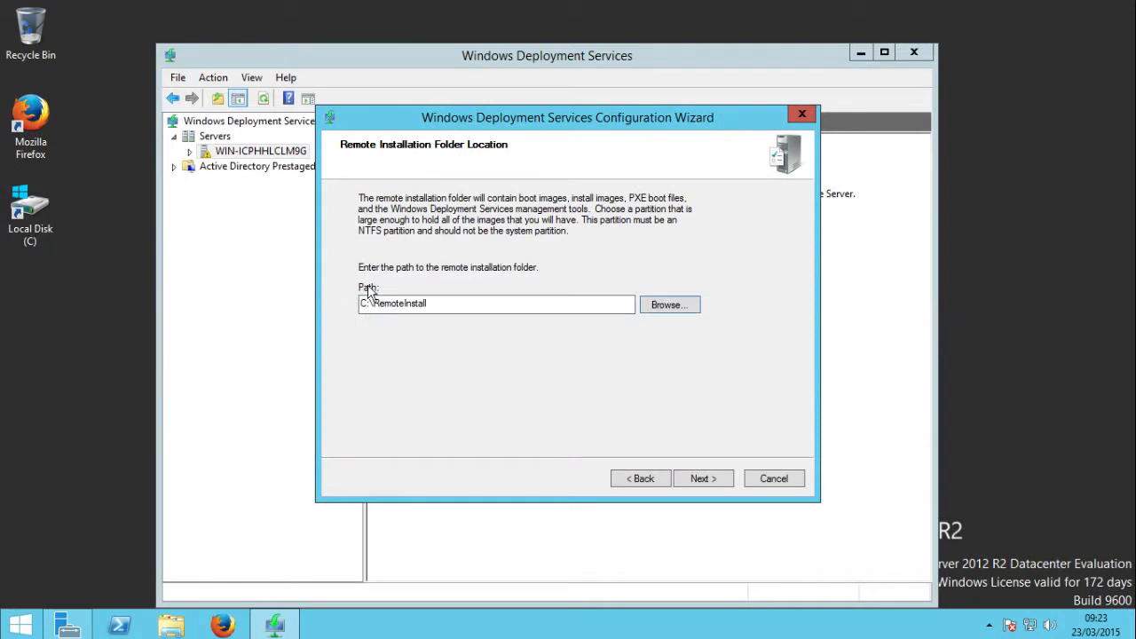
{"action": "left_click", "coordinate": [698, 476]}
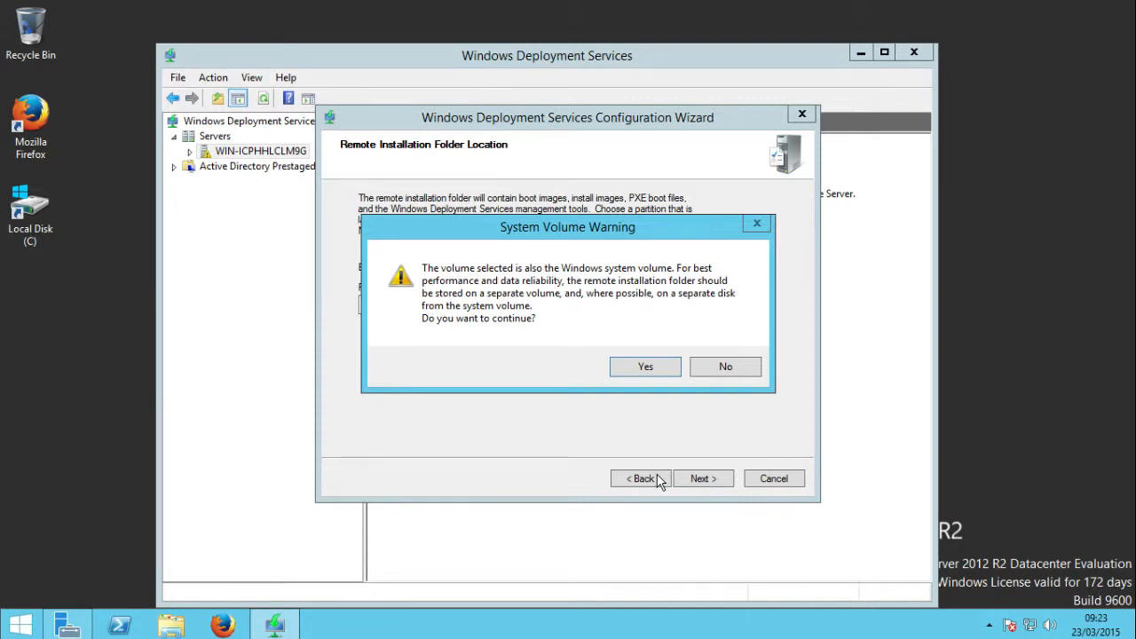
{"action": "left_click", "coordinate": [646, 374]}
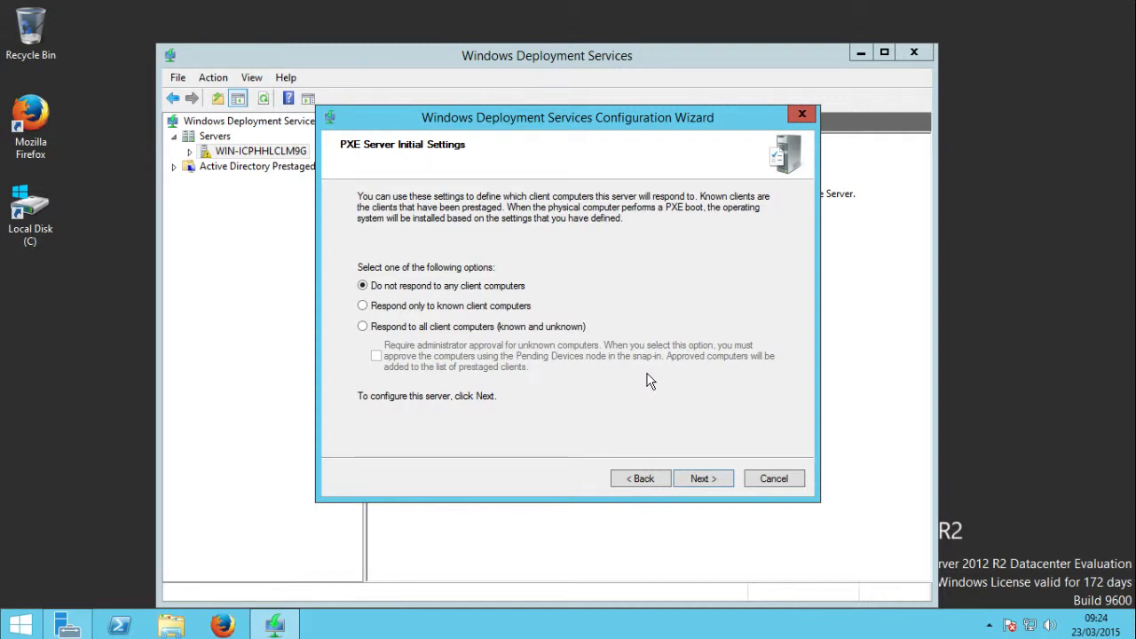
Step: Set the PXE server to respond only to known client computers and finish the configuration with adding images enabled
{"action": "left_click", "coordinate": [435, 306]}
{"action": "left_click", "coordinate": [707, 480]}
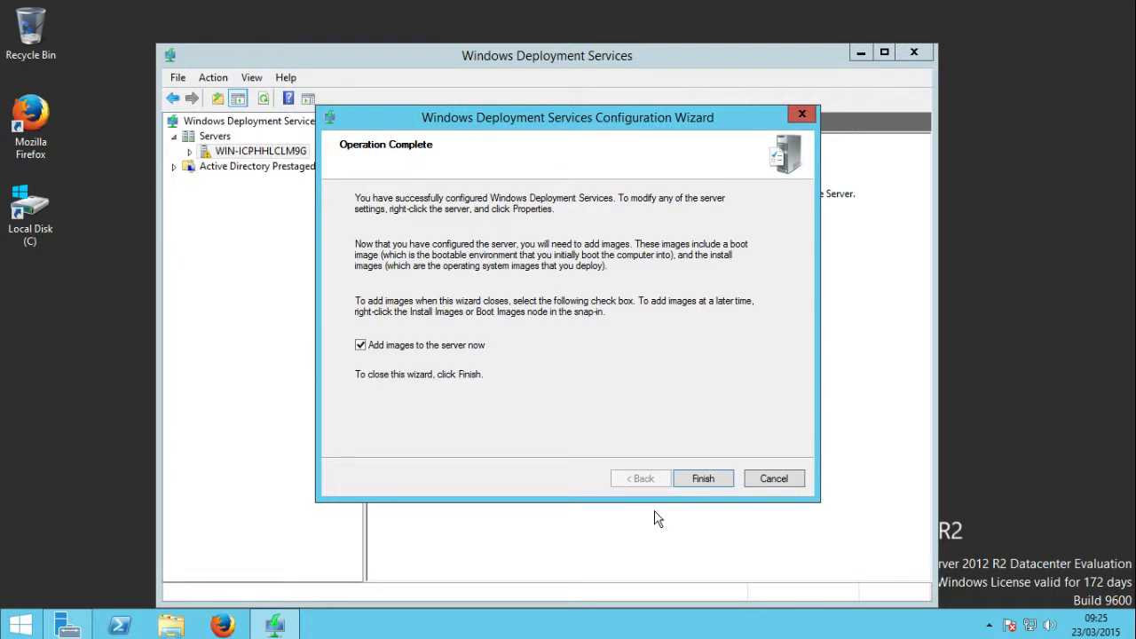
{"action": "left_click", "coordinate": [708, 476]}
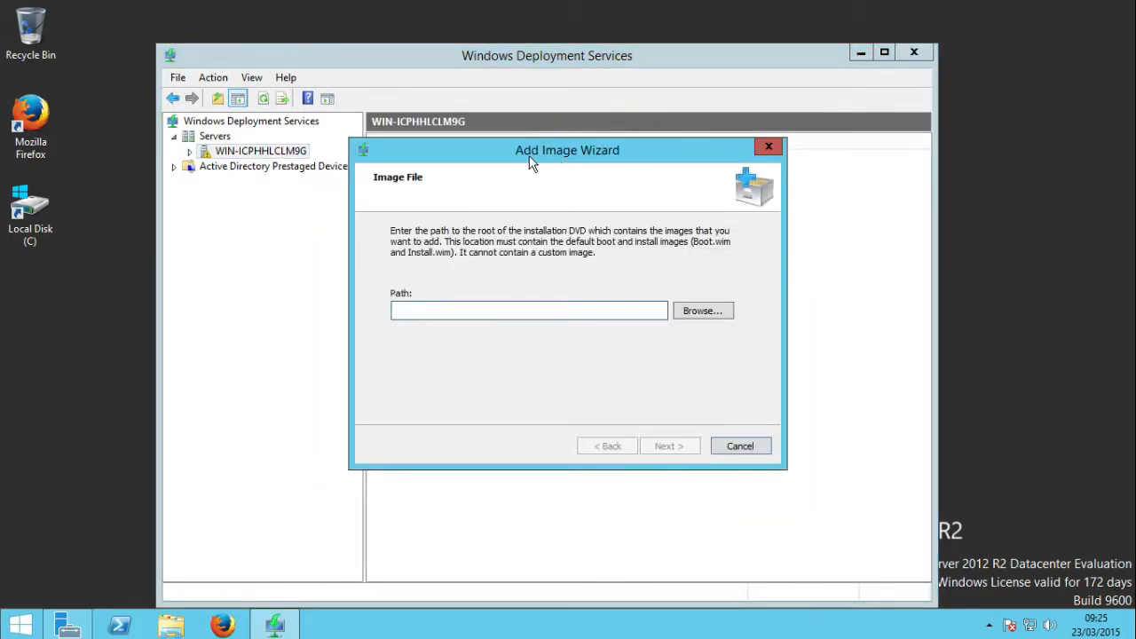
{"action": "left_click_drag", "start_coordinate": [530, 159], "coordinate": [565, 152]}
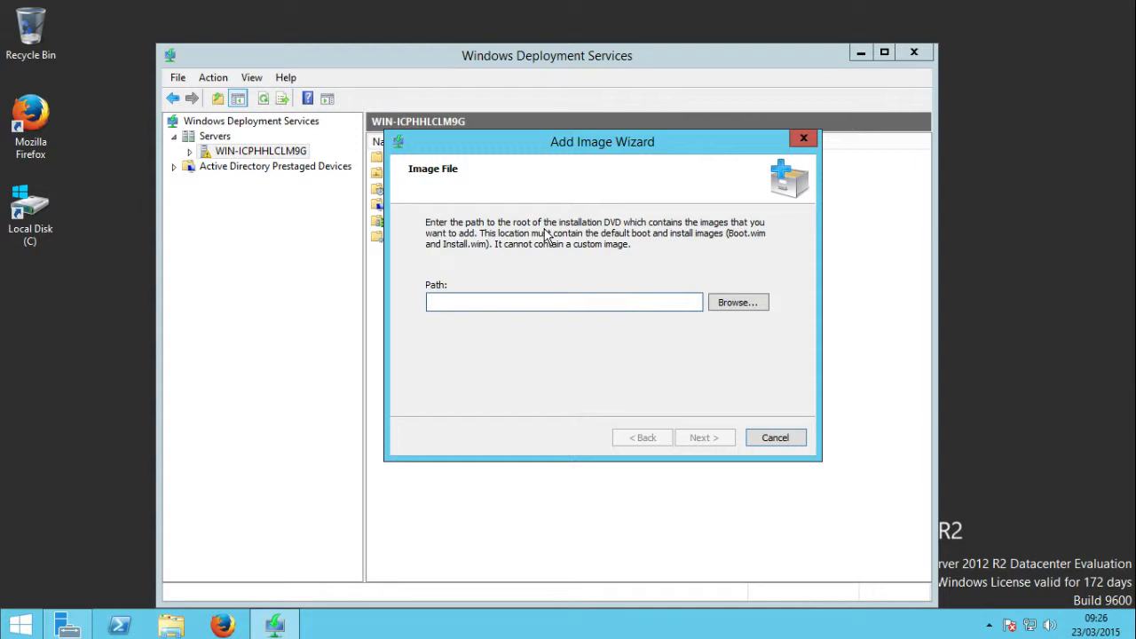
{"action": "left_click", "coordinate": [738, 302]}
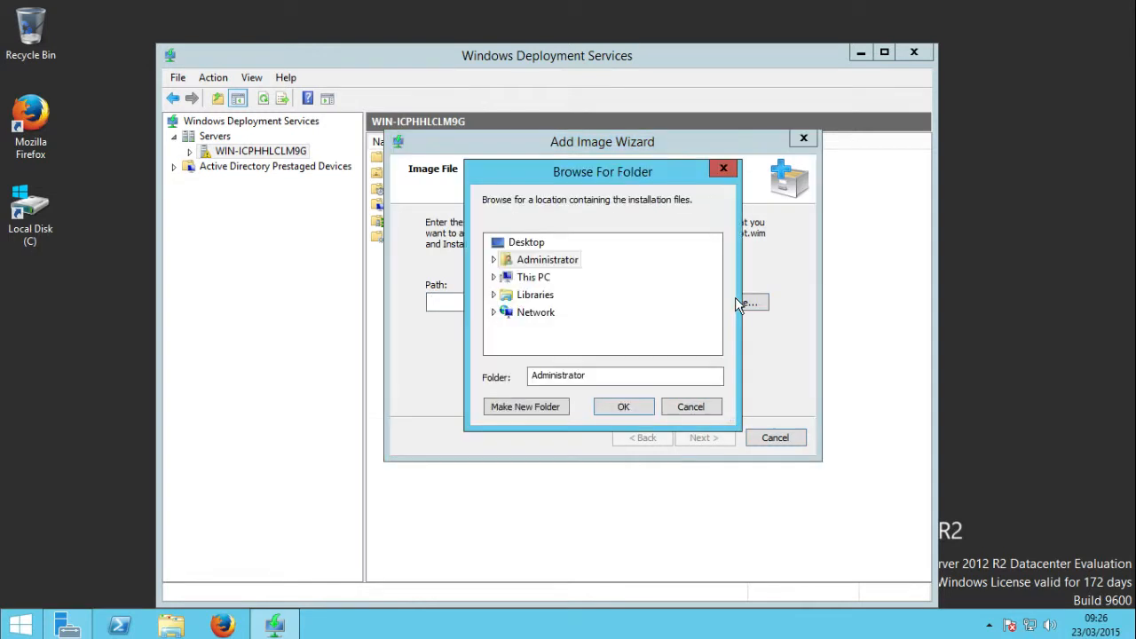
{"action": "left_click", "coordinate": [494, 298]}
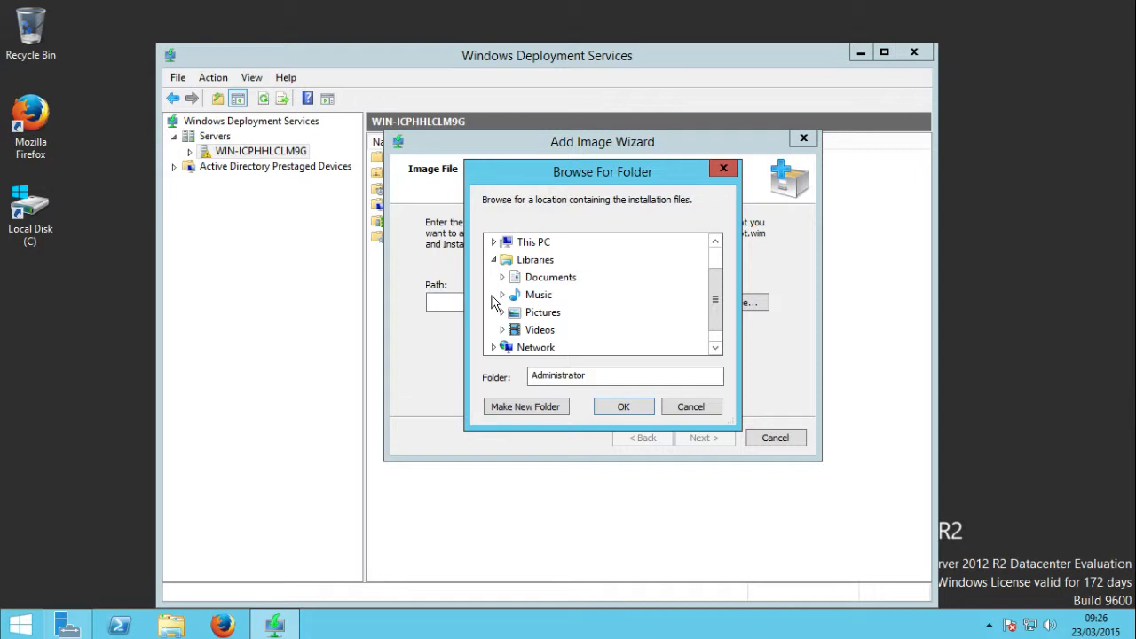
{"action": "left_click", "coordinate": [502, 277]}
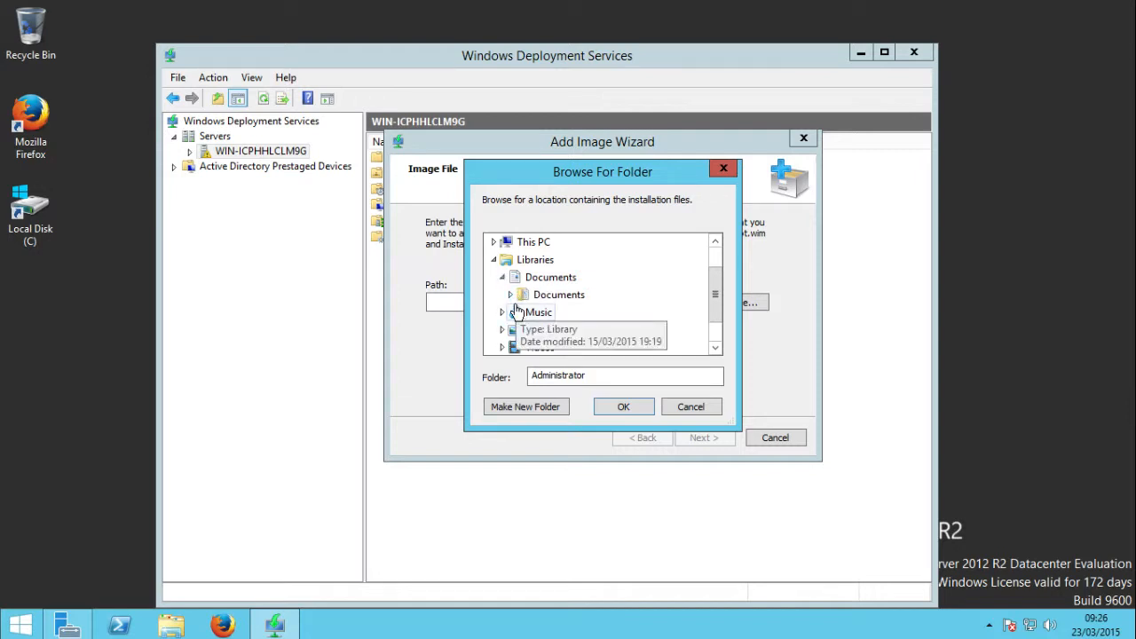
{"action": "left_click", "coordinate": [511, 295]}
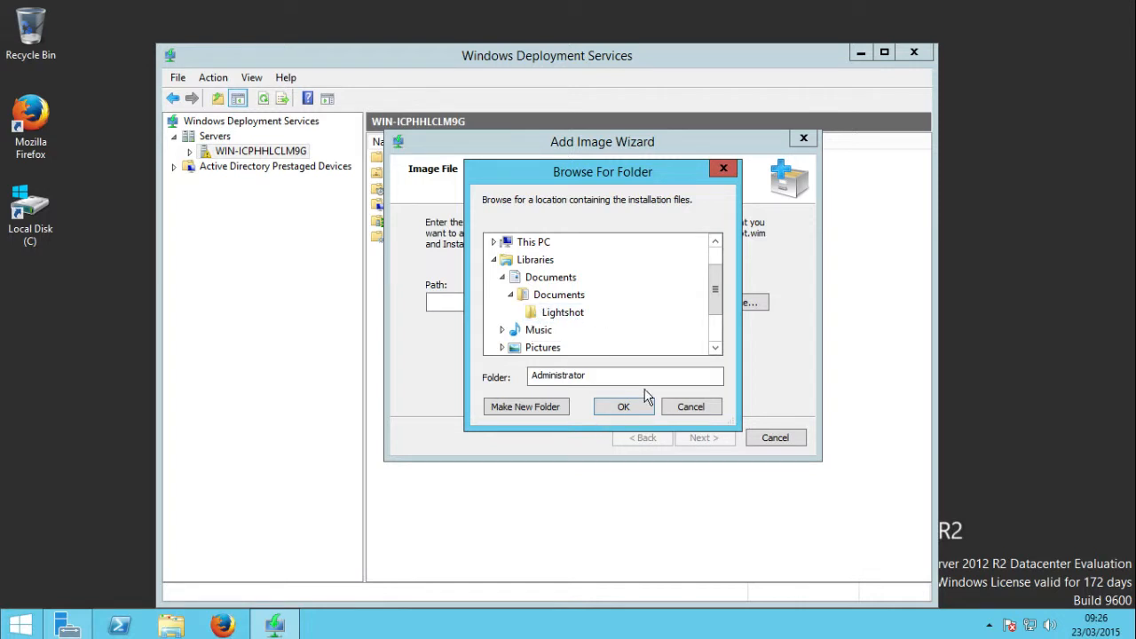
{"action": "left_click", "coordinate": [723, 169]}
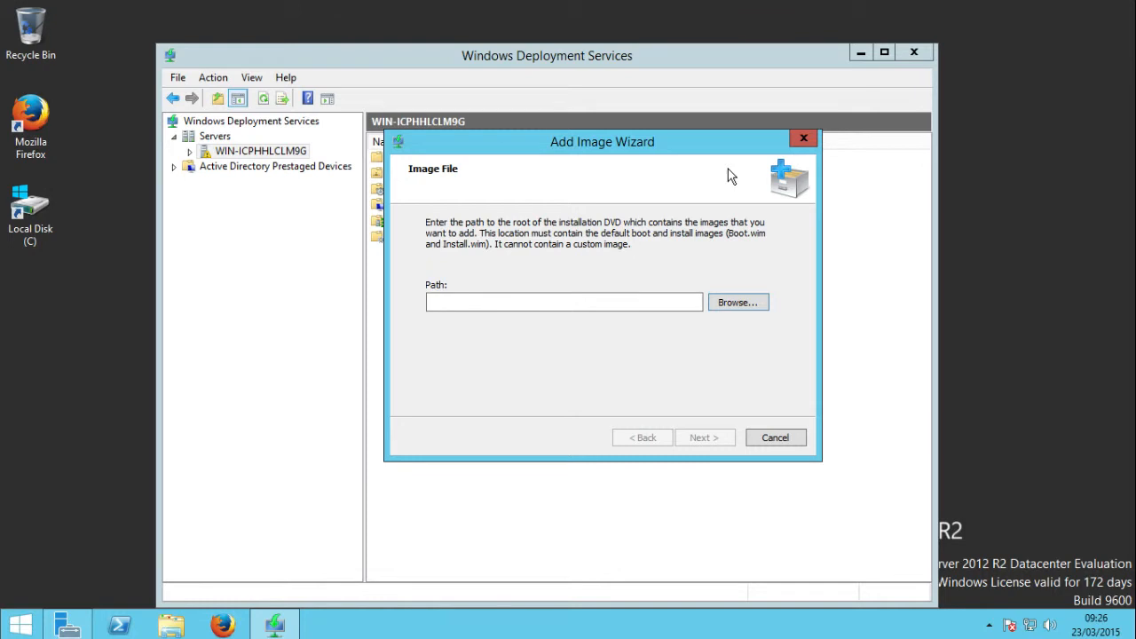
{"action": "left_click", "coordinate": [798, 141]}
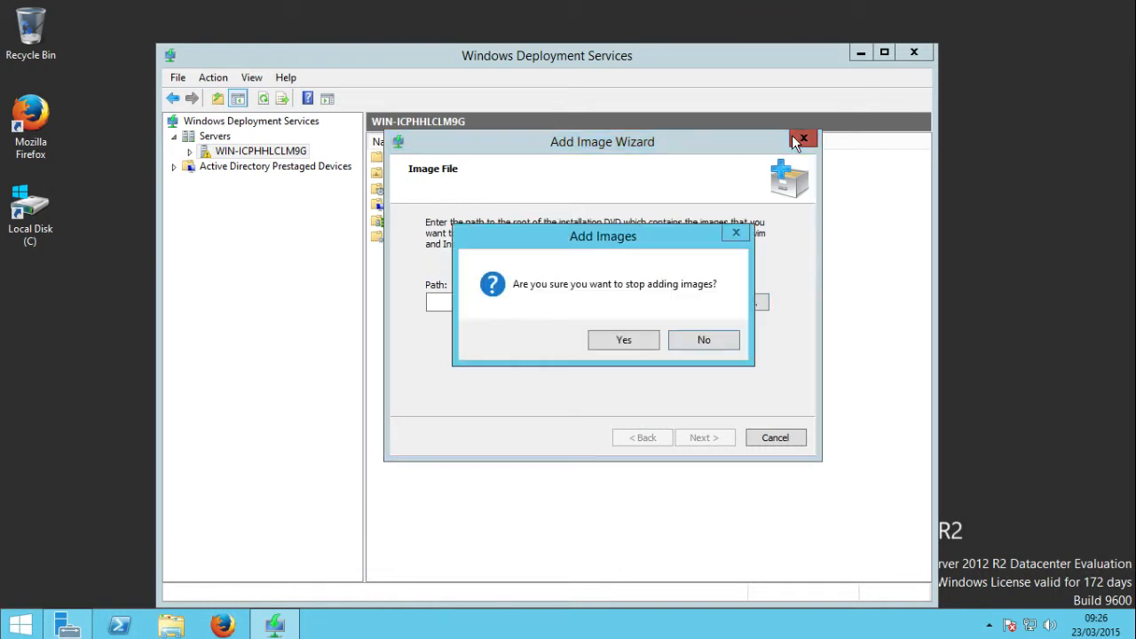
{"action": "left_click", "coordinate": [624, 339]}
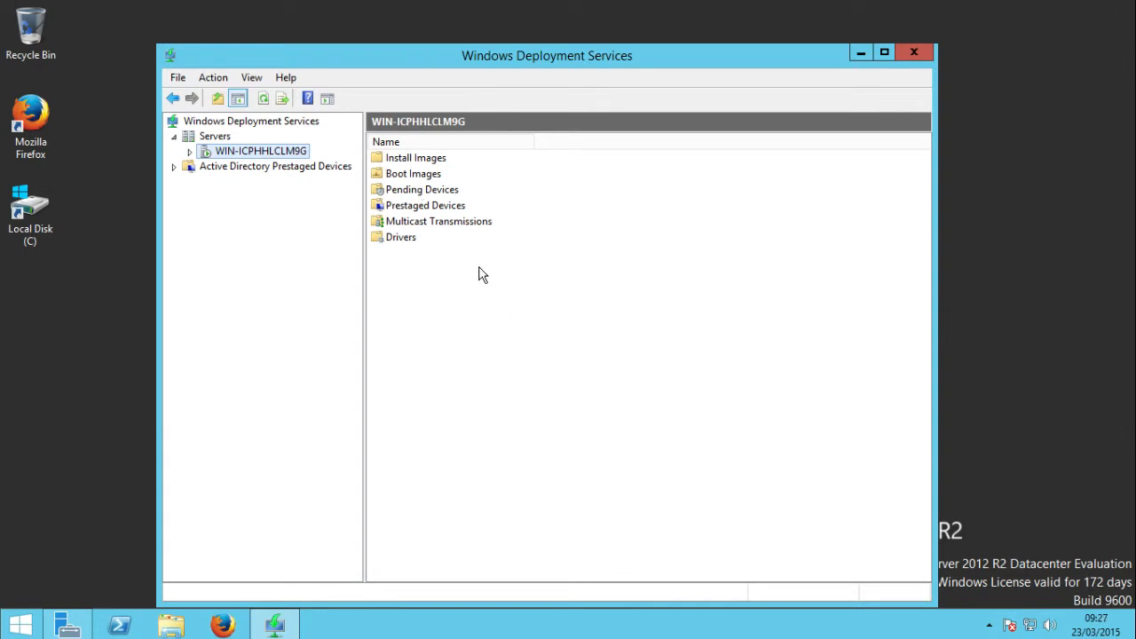
Step: Select the Multicast Transmissions folder of the configured deployment server
{"action": "left_click", "coordinate": [465, 224]}
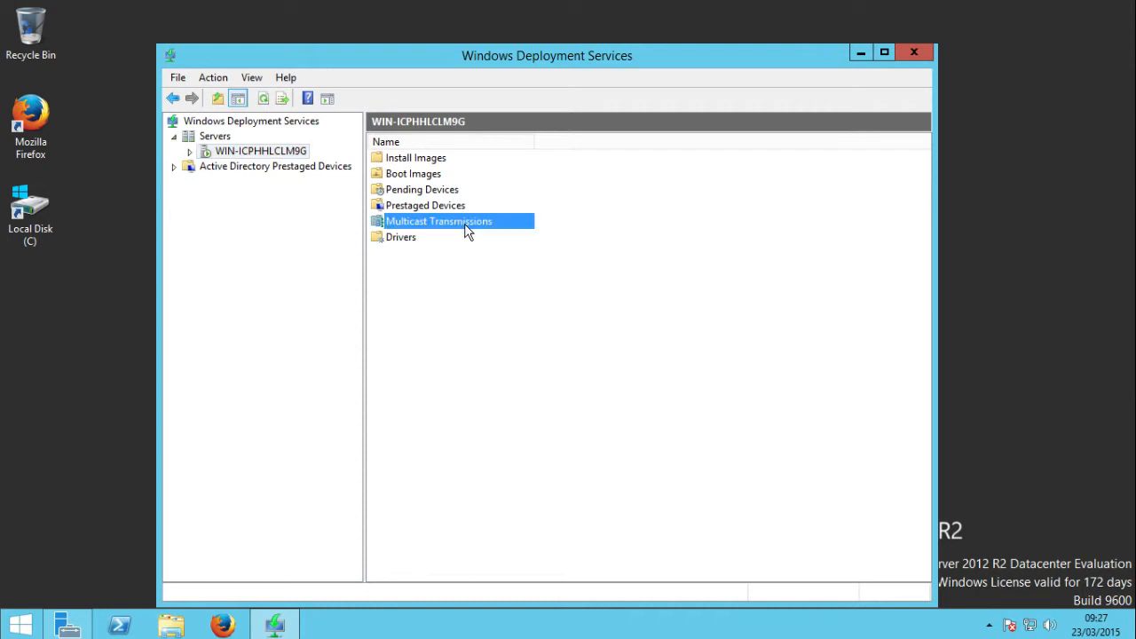